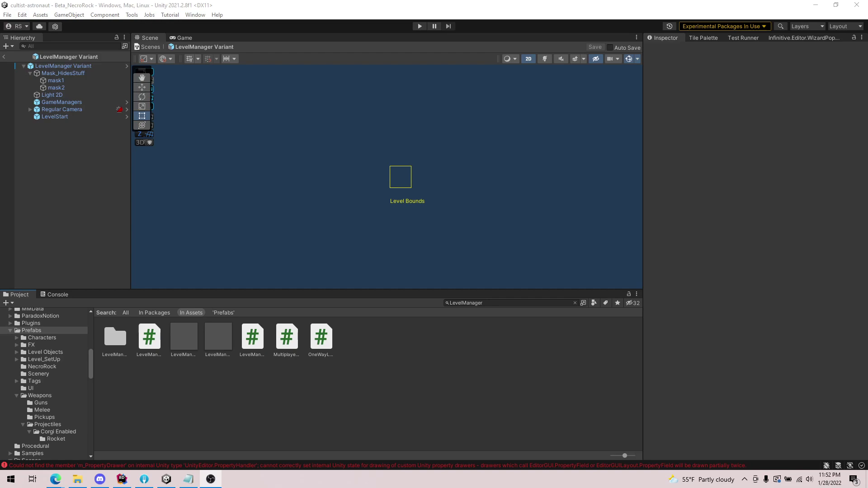
Step: Select all assets the LevelManager prefab depends on, then clear the selection
{"action": "right_click", "coordinate": [181, 347]}
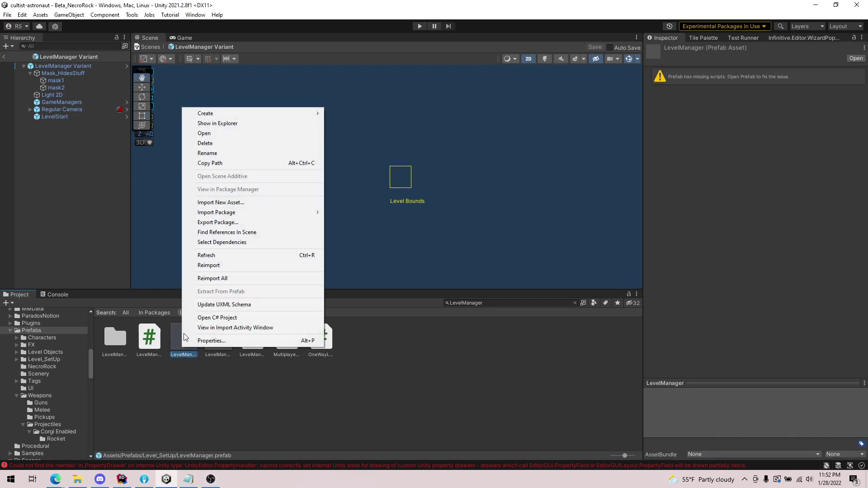
{"action": "left_click", "coordinate": [230, 243]}
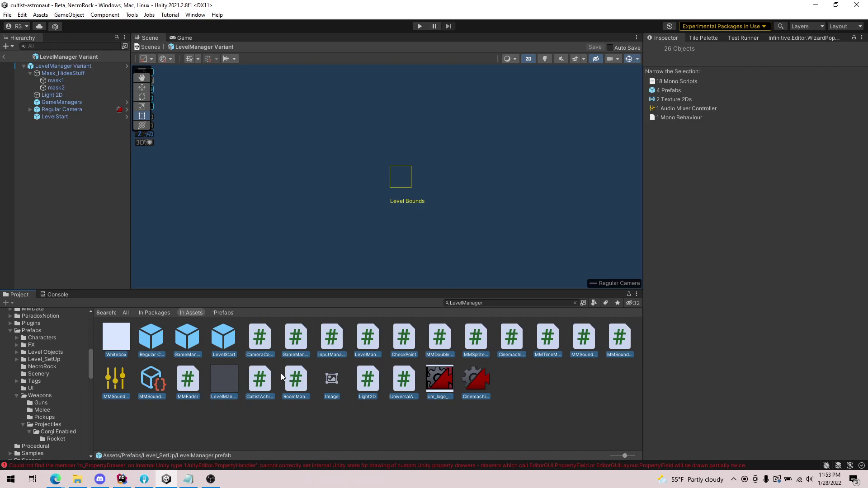
{"action": "left_click", "coordinate": [248, 417]}
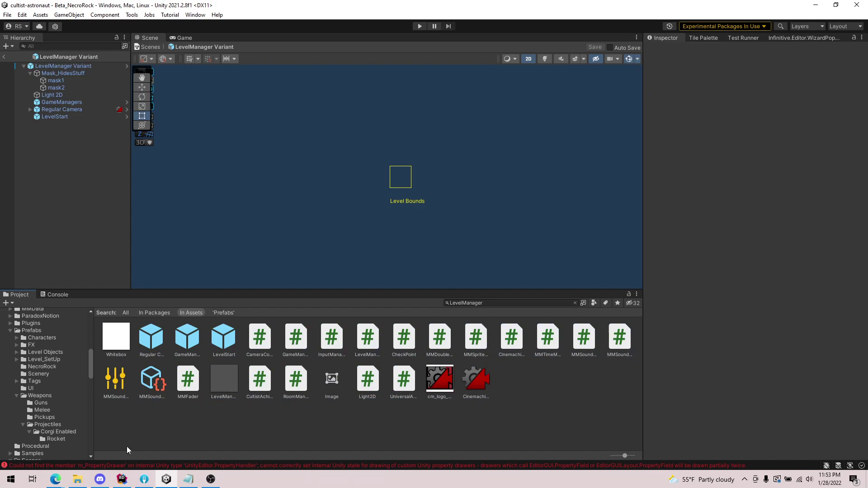
Step: Show the LevelManager prefab in File Explorer and select LevelManager.prefab.meta in Level_SetUp
{"action": "left_click", "coordinate": [77, 480]}
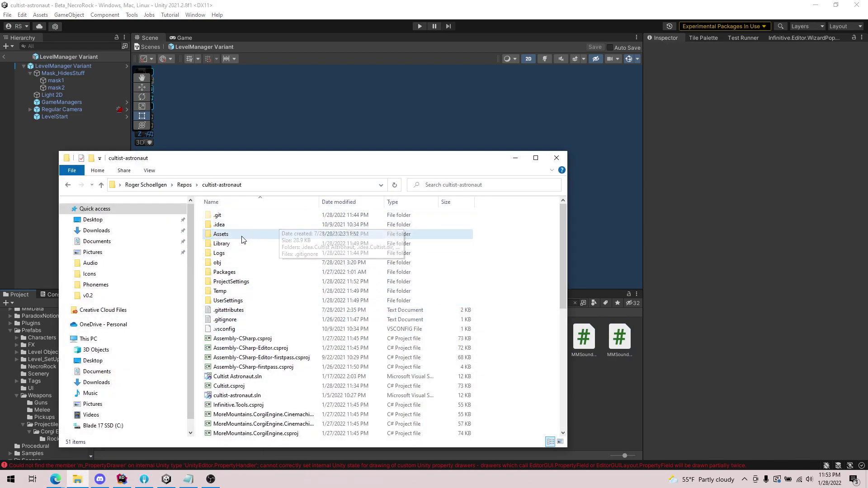
{"action": "left_click", "coordinate": [515, 158]}
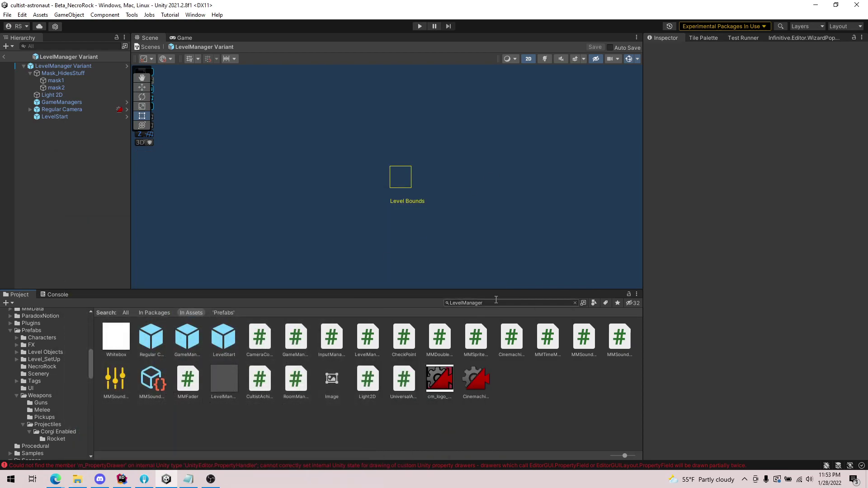
{"action": "left_click", "coordinate": [227, 380]}
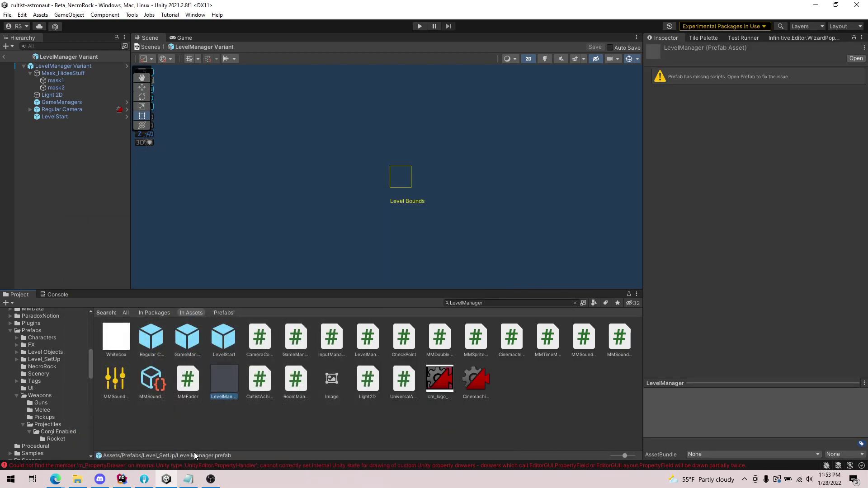
{"action": "right_click", "coordinate": [228, 379]}
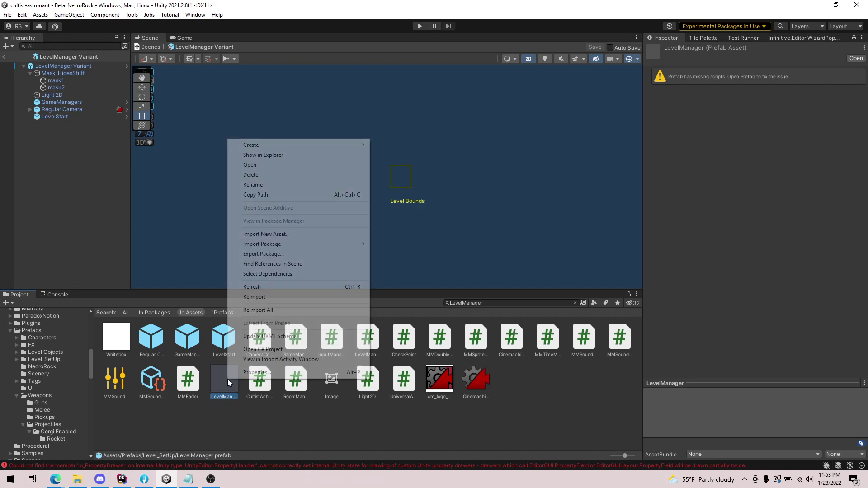
{"action": "left_click", "coordinate": [281, 156]}
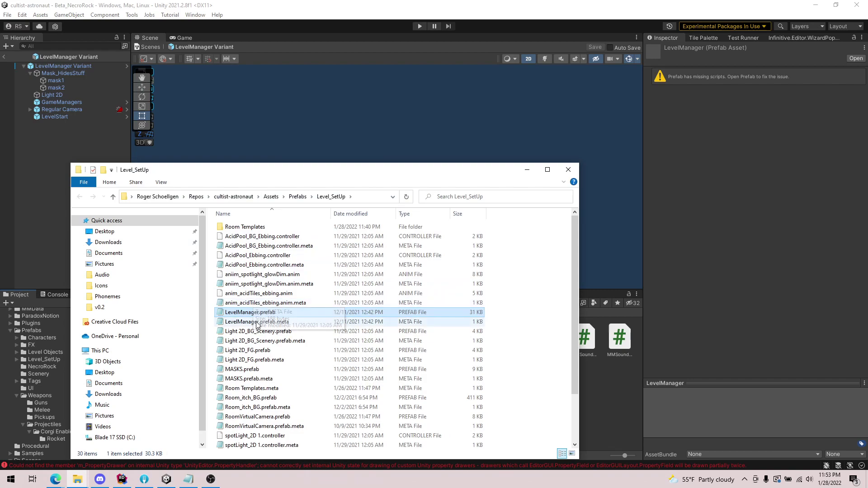
{"action": "left_click", "coordinate": [257, 323]}
Step: Open LevelManager.prefab.meta in Notepad, copy its guid value, and minimize Notepad
{"action": "double_click", "coordinate": [288, 323]}
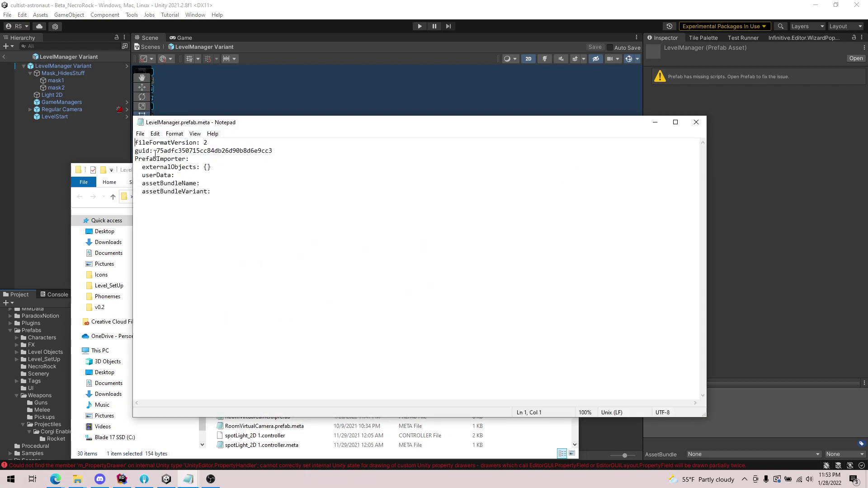
{"action": "left_click_drag", "start_coordinate": [157, 153], "coordinate": [253, 155]}
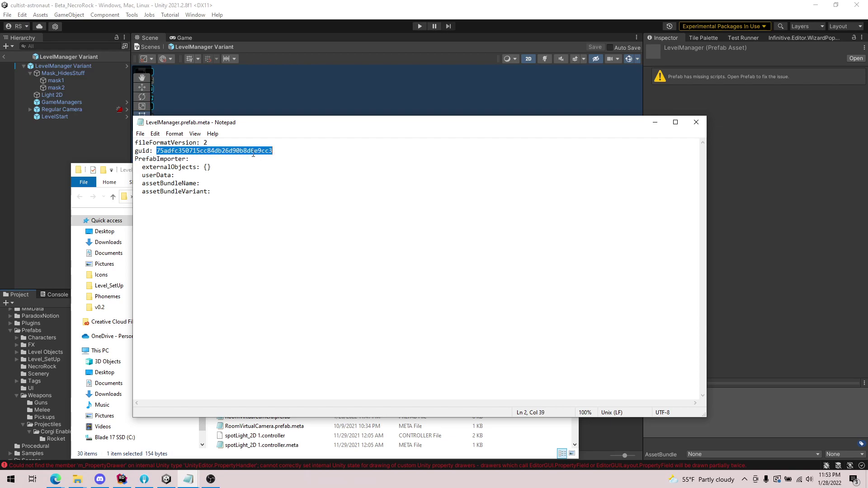
{"action": "right_click", "coordinate": [207, 153]}
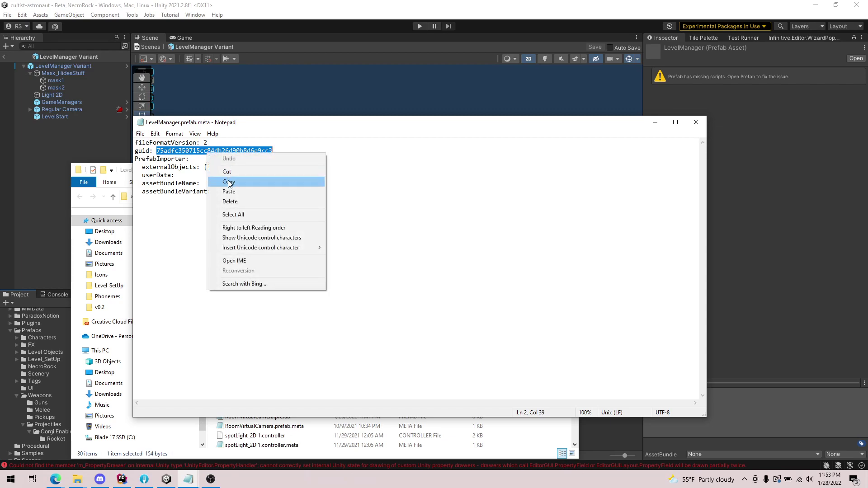
{"action": "left_click", "coordinate": [228, 180]}
{"action": "left_click", "coordinate": [655, 122]}
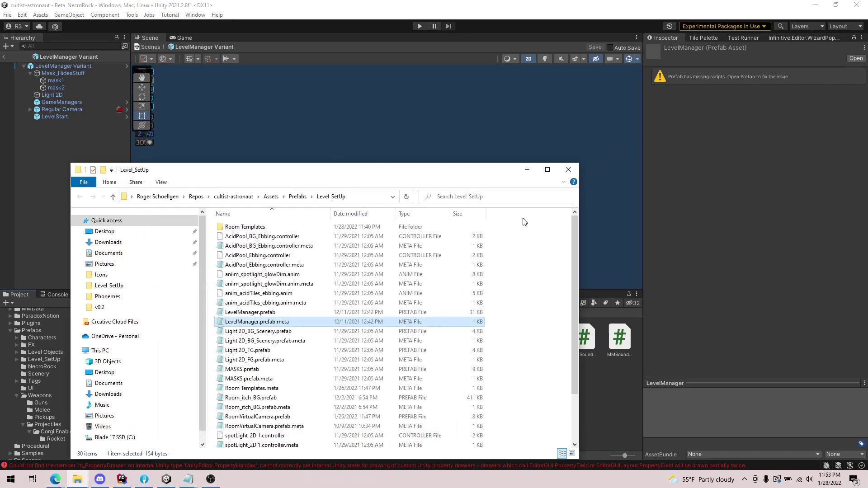
Step: Go up to the cultist-astronaut project root and open Git Bash there
{"action": "left_click", "coordinate": [271, 196]}
{"action": "left_click", "coordinate": [234, 198]}
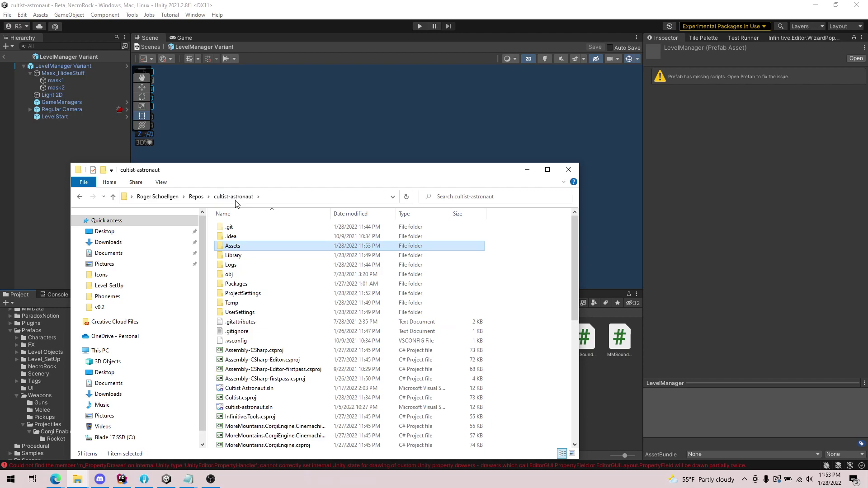
{"action": "right_click", "coordinate": [510, 294]}
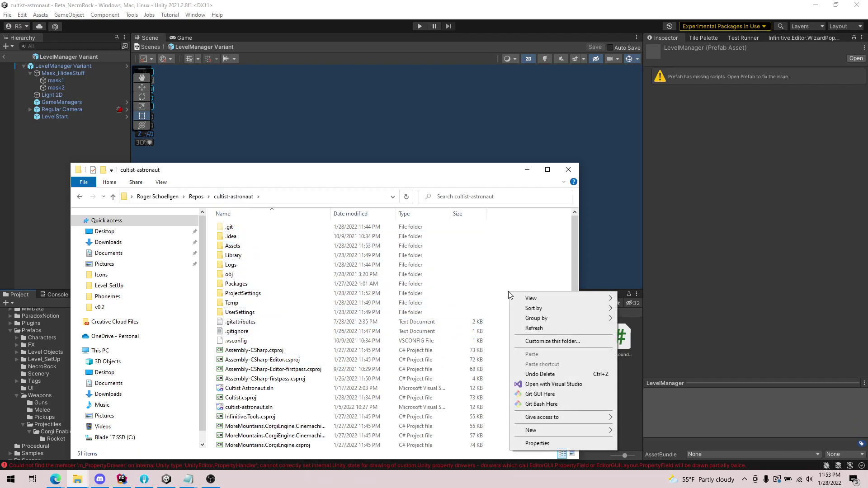
{"action": "left_click", "coordinate": [536, 405]}
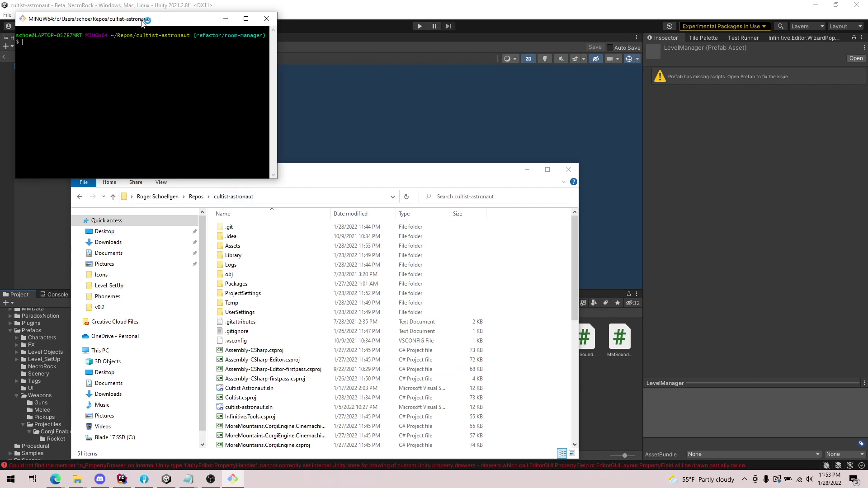
Step: Enter a git grep command with the pasted LevelManager guid in Git Bash
{"action": "left_click_drag", "start_coordinate": [143, 19], "coordinate": [303, 110]}
{"action": "type", "text": "git grep"}
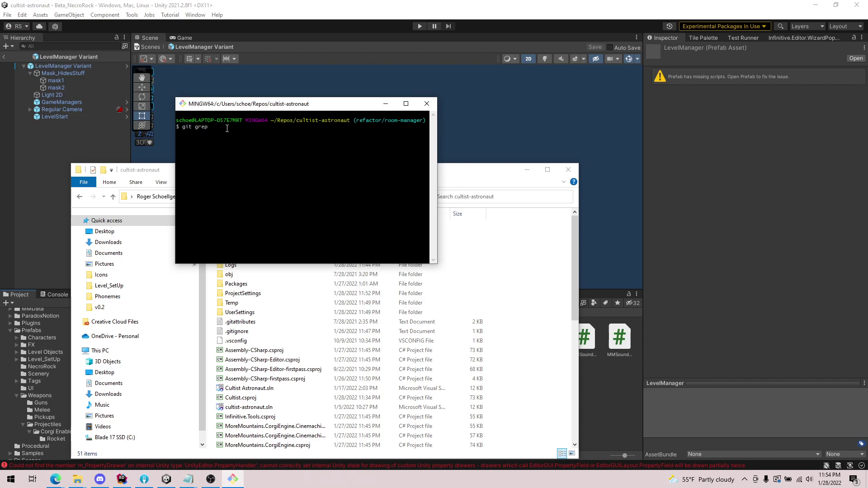
{"action": "right_click", "coordinate": [255, 104]}
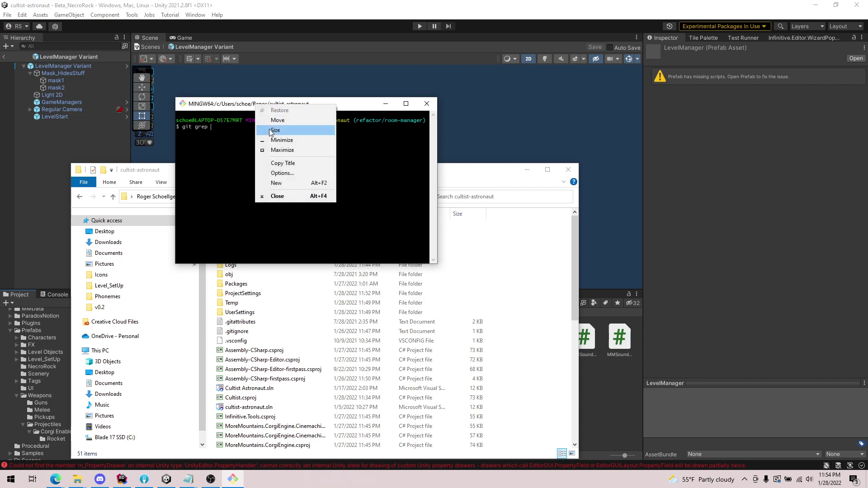
{"action": "left_click", "coordinate": [226, 154]}
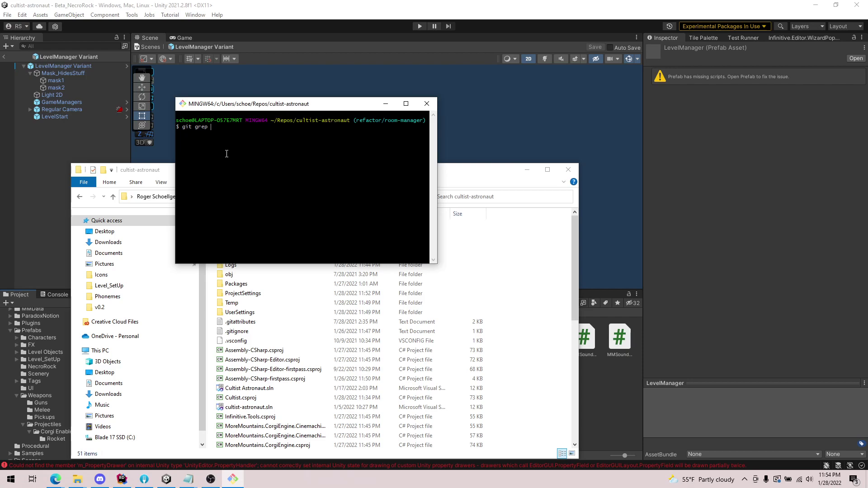
{"action": "right_click", "coordinate": [211, 126]}
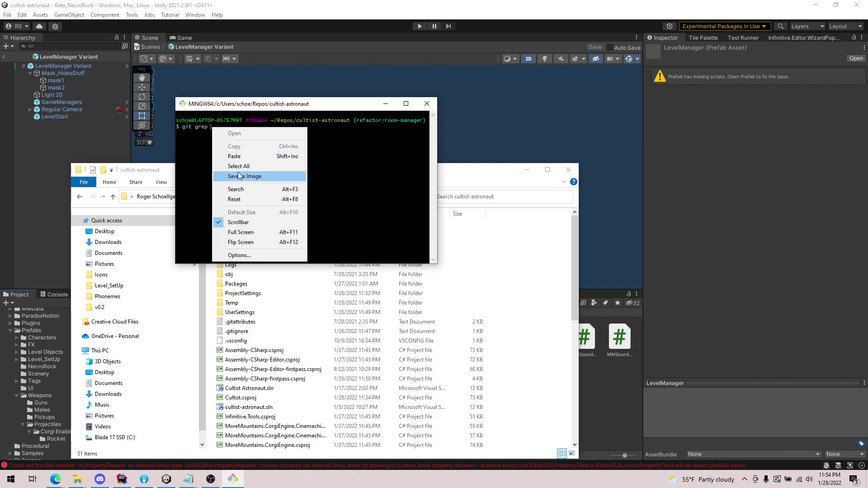
{"action": "left_click", "coordinate": [234, 157]}
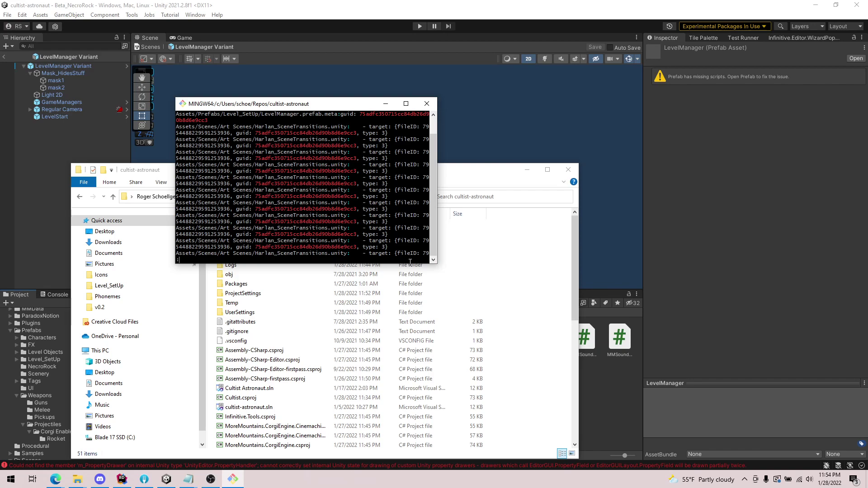
Step: Enlarge the Git Bash window so the grep result lines fit
{"action": "left_click_drag", "start_coordinate": [410, 262], "coordinate": [414, 390]}
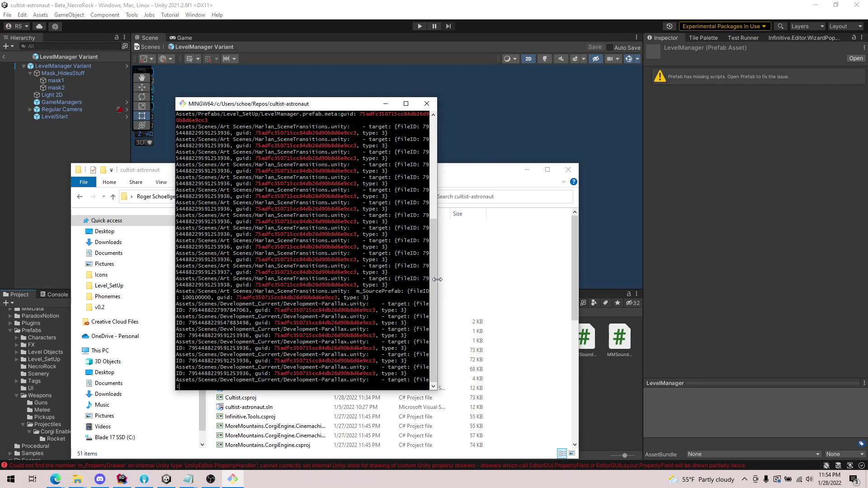
{"action": "left_click_drag", "start_coordinate": [437, 279], "coordinate": [555, 274]}
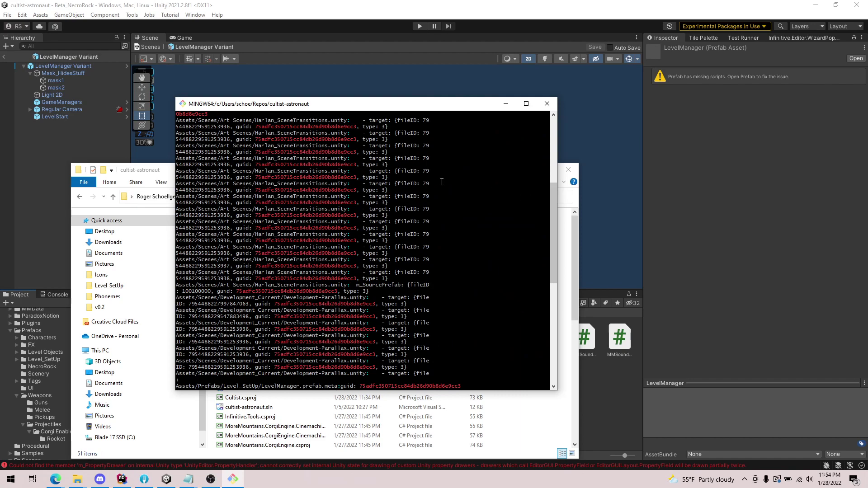
{"action": "scroll", "coordinate": [441, 182], "scroll_direction": "up", "scroll_amount": 5}
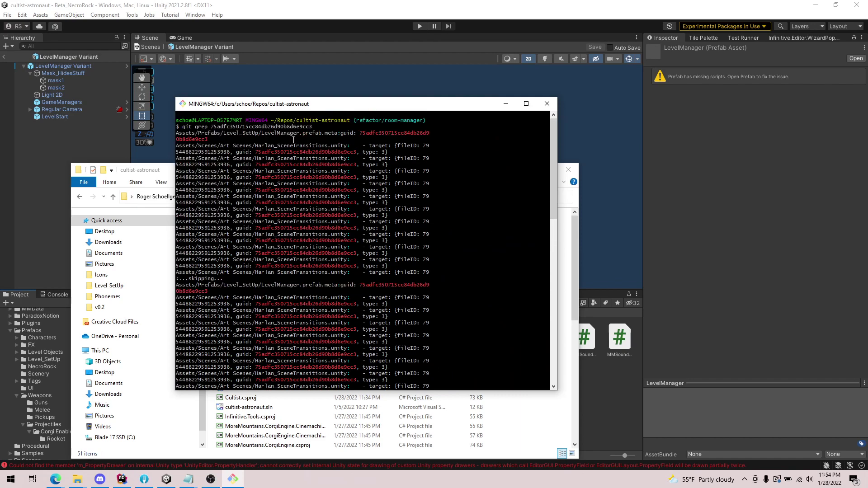
Step: Highlight the Harlan_SceneTransitions and LevelManager.prefab.meta matches, then scroll through the results
{"action": "left_click_drag", "start_coordinate": [254, 146], "coordinate": [330, 144]}
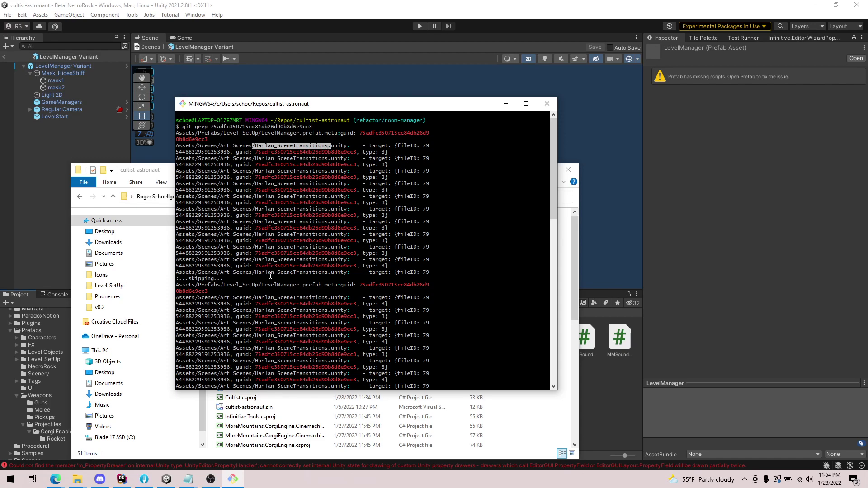
{"action": "left_click_drag", "start_coordinate": [258, 285], "coordinate": [339, 285]}
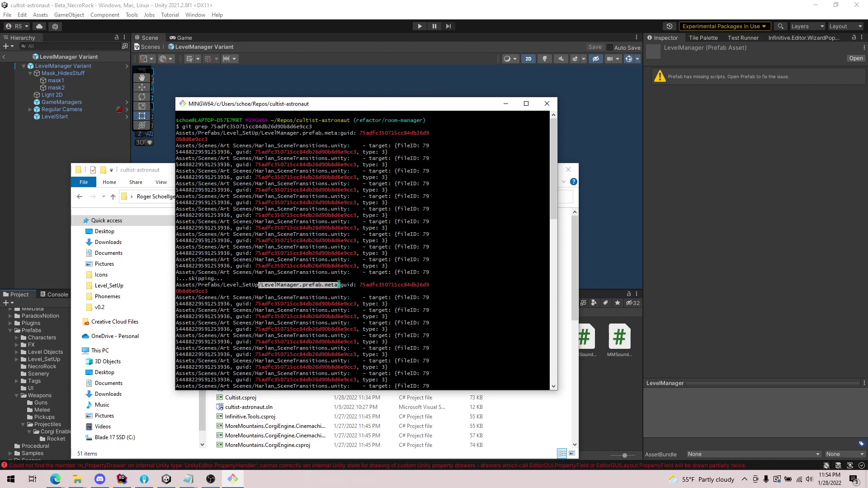
{"action": "scroll", "coordinate": [340, 283], "scroll_direction": "down", "scroll_amount": 5}
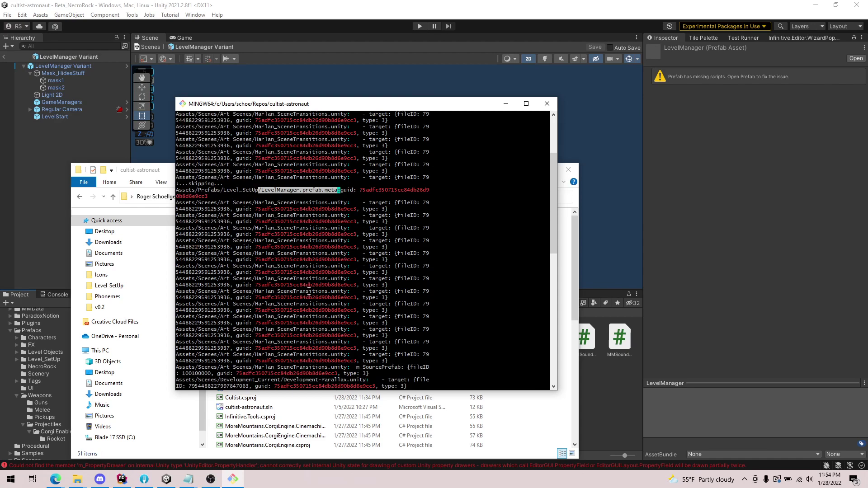
{"action": "scroll", "coordinate": [308, 291], "scroll_direction": "down", "scroll_amount": 5}
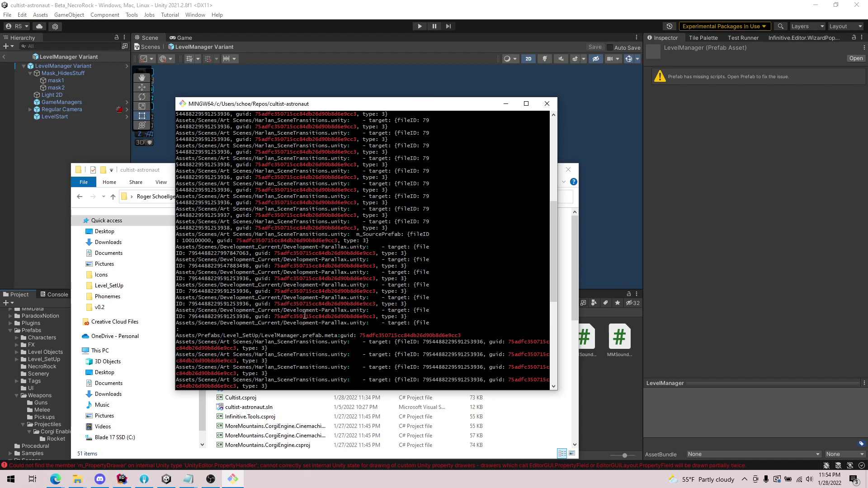
{"action": "scroll", "coordinate": [305, 315], "scroll_direction": "down", "scroll_amount": 12}
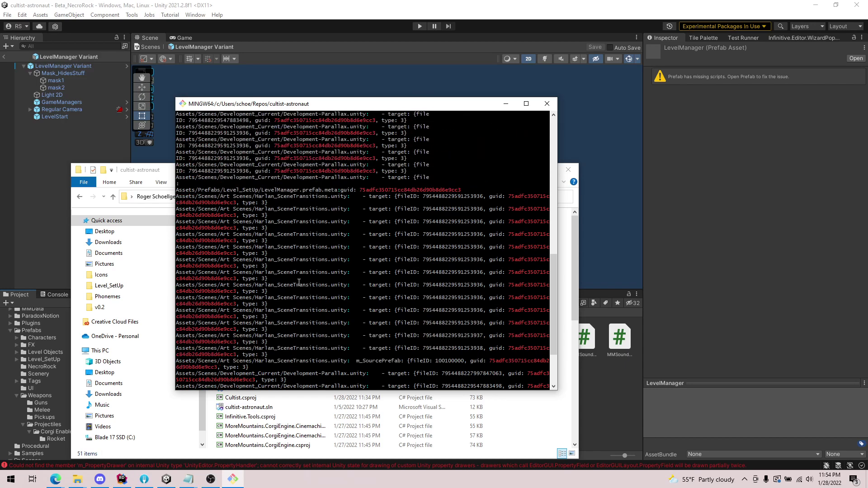
{"action": "scroll", "coordinate": [250, 229], "scroll_direction": "up", "scroll_amount": 10}
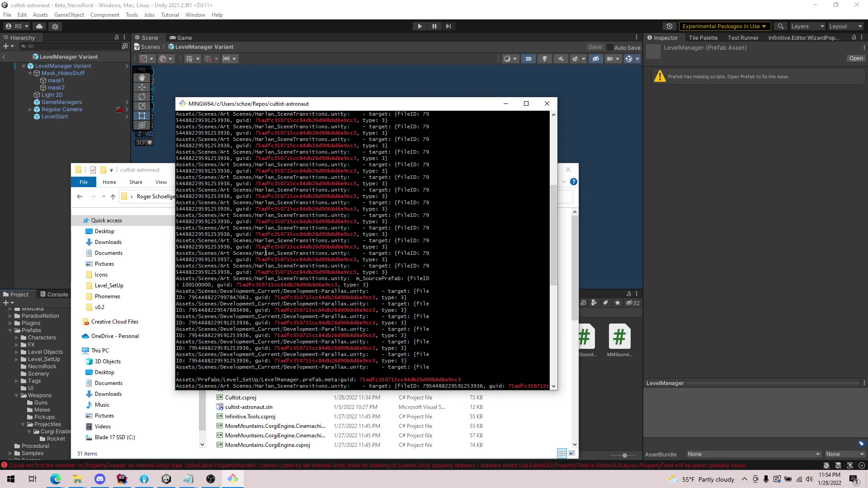
Step: Search the project for 'Paralla' and open the Development-Parallax scene
{"action": "left_click", "coordinate": [505, 103]}
{"action": "left_click", "coordinate": [525, 171]}
{"action": "left_click", "coordinate": [482, 303]}
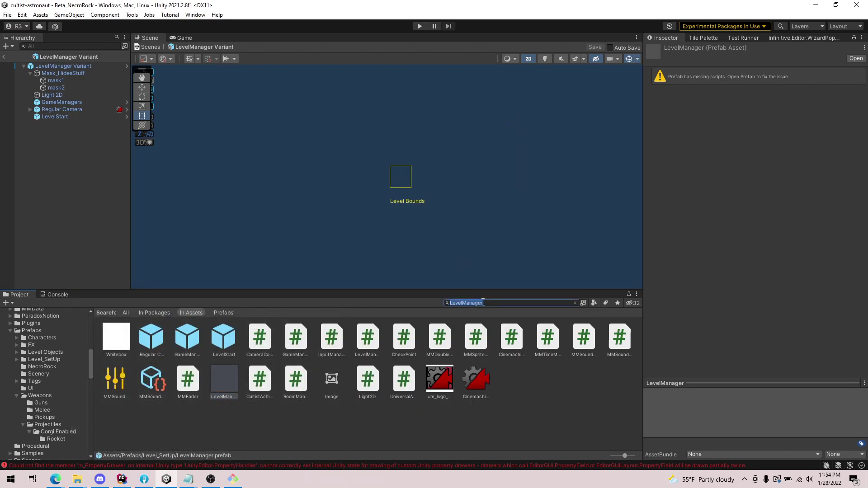
{"action": "type", "text": "Paralla"}
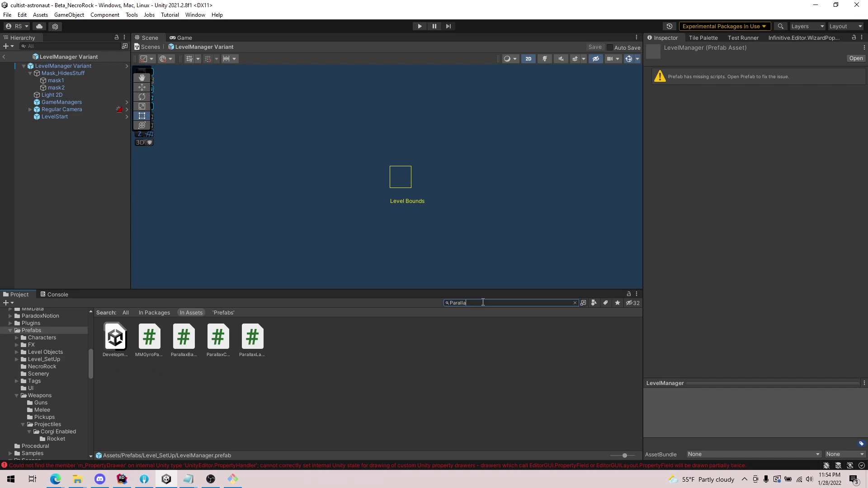
{"action": "double_click", "coordinate": [114, 338]}
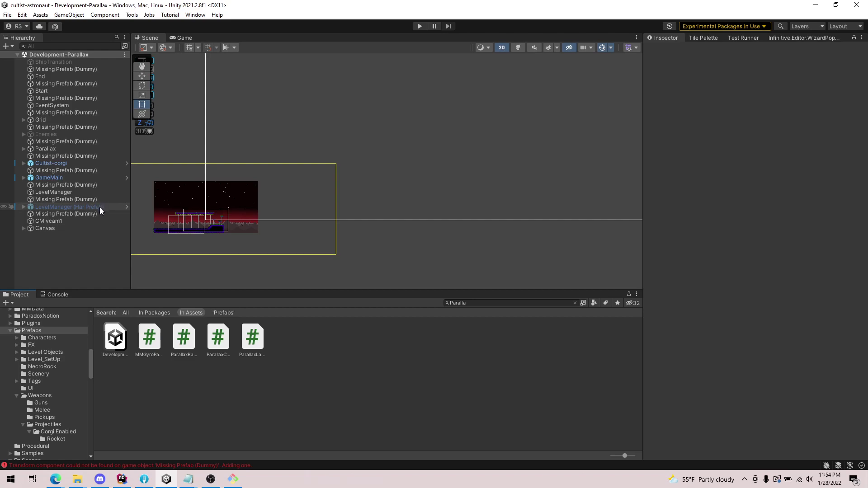
{"action": "middle_click_drag", "start_coordinate": [197, 170], "coordinate": [261, 153]}
{"action": "scroll", "coordinate": [240, 208], "scroll_direction": "up", "scroll_amount": 2}
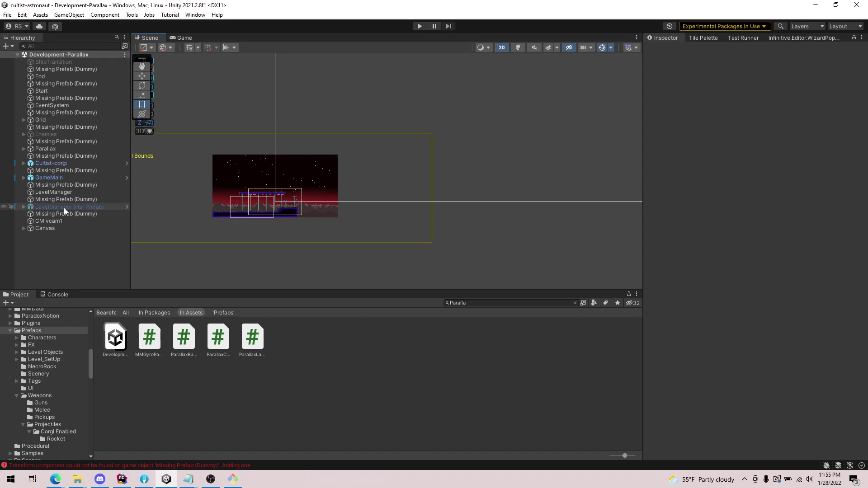
Step: Select the LevelManager (Har Prefab) instance and locate its source LevelManager prefab asset
{"action": "left_click", "coordinate": [61, 192]}
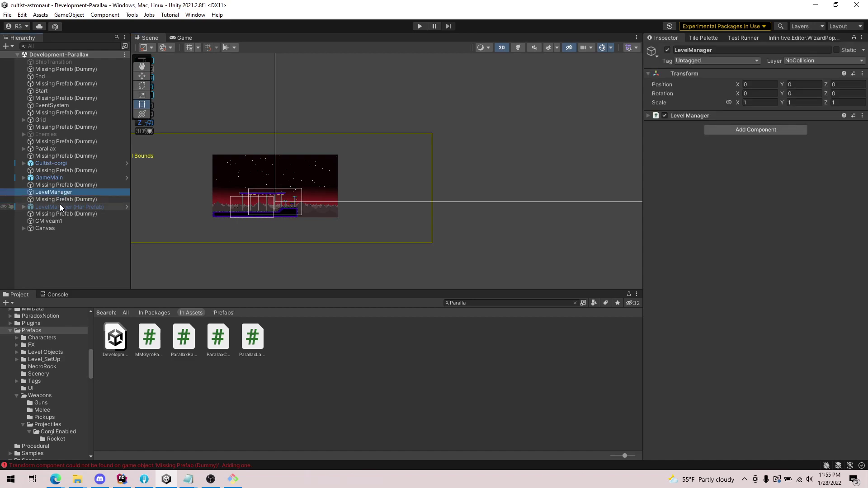
{"action": "left_click", "coordinate": [61, 209]}
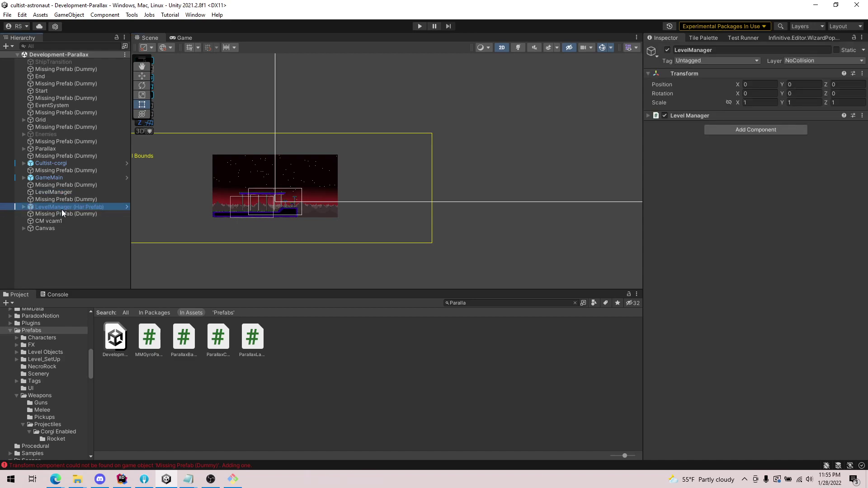
{"action": "left_click", "coordinate": [24, 207]}
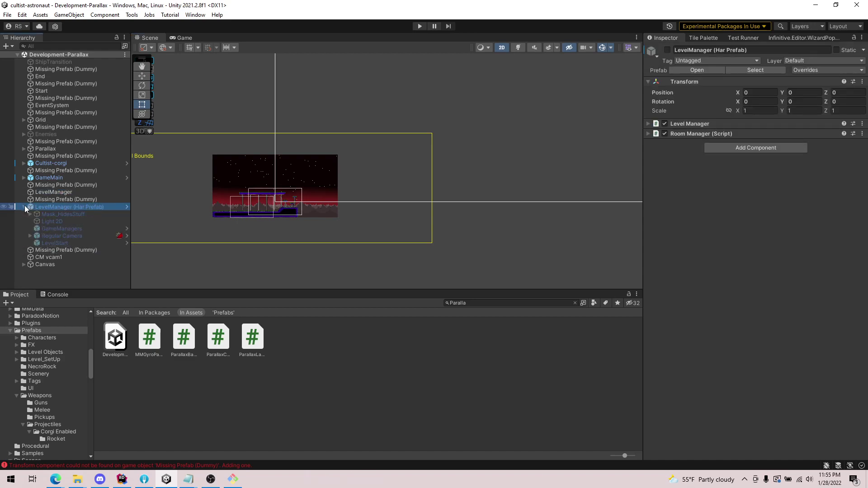
{"action": "left_click", "coordinate": [758, 71]}
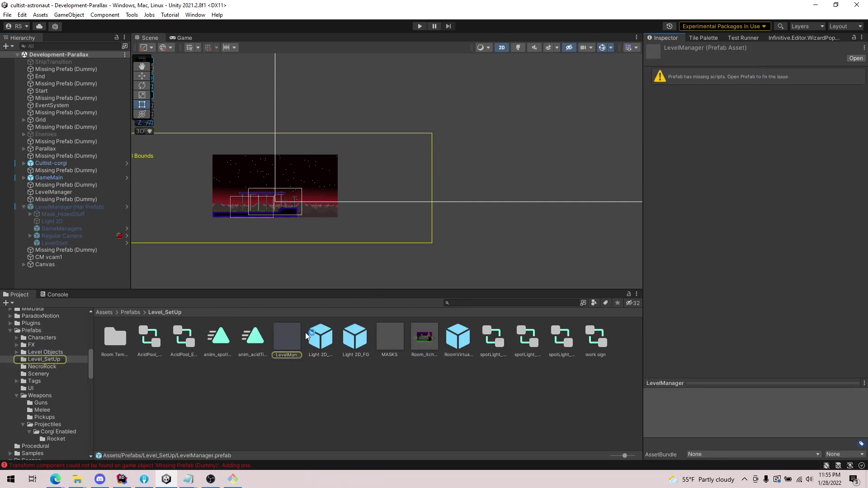
{"action": "right_click", "coordinate": [292, 340]}
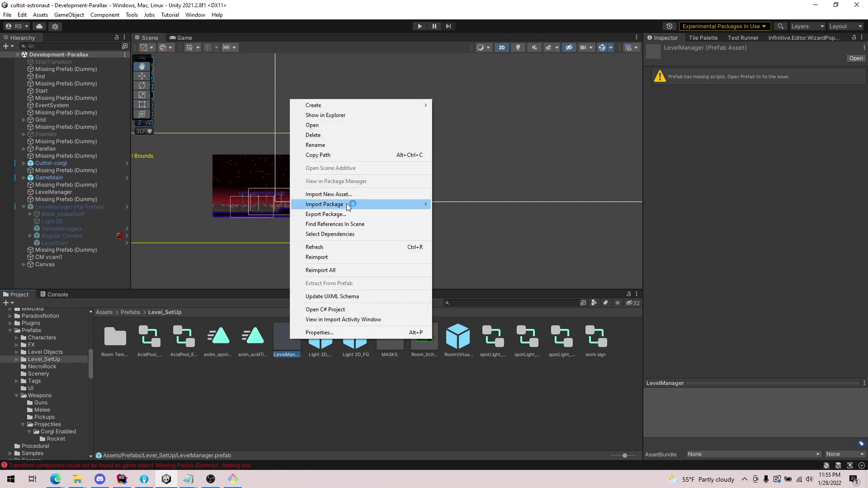
Step: Show the prefab in Explorer and highlight the guid in its .meta file in Notepad
{"action": "left_click", "coordinate": [333, 115]}
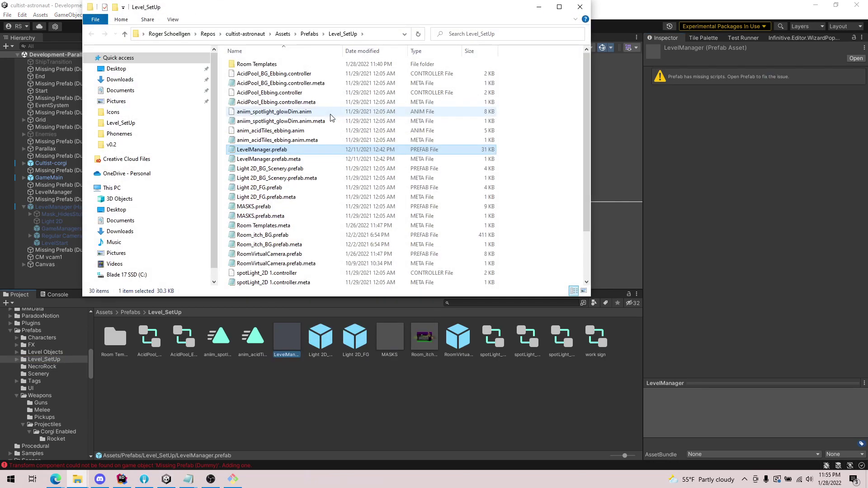
{"action": "double_click", "coordinate": [285, 159]}
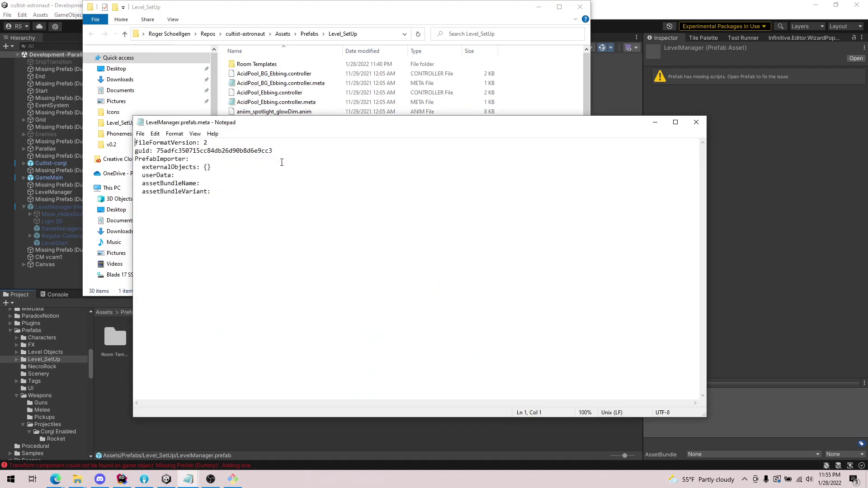
{"action": "left_click_drag", "start_coordinate": [157, 150], "coordinate": [273, 152]}
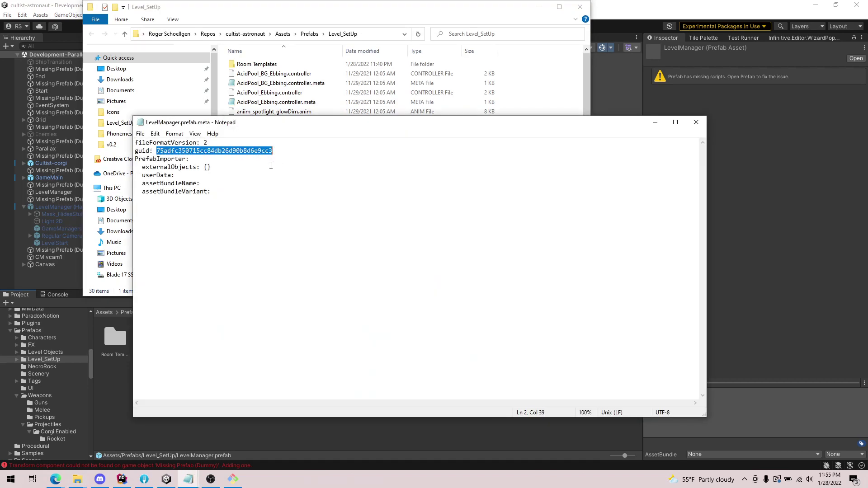
Step: Compare the guid with the grep results, then minimize Git Bash, Notepad and Explorer
{"action": "left_click", "coordinate": [233, 480]}
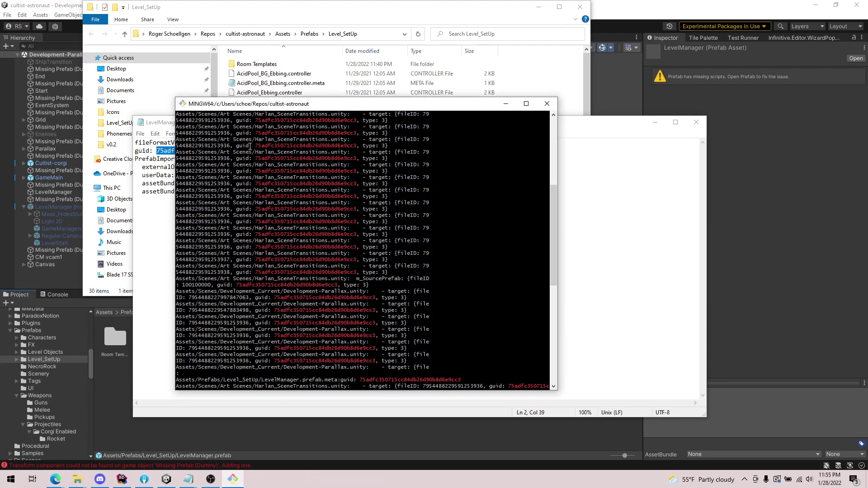
{"action": "left_click", "coordinate": [506, 103]}
{"action": "left_click", "coordinate": [655, 123]}
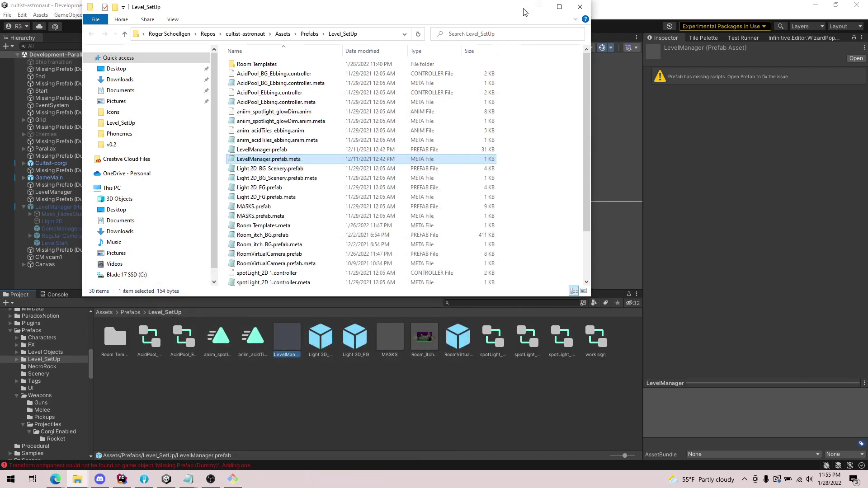
{"action": "left_click", "coordinate": [539, 7]}
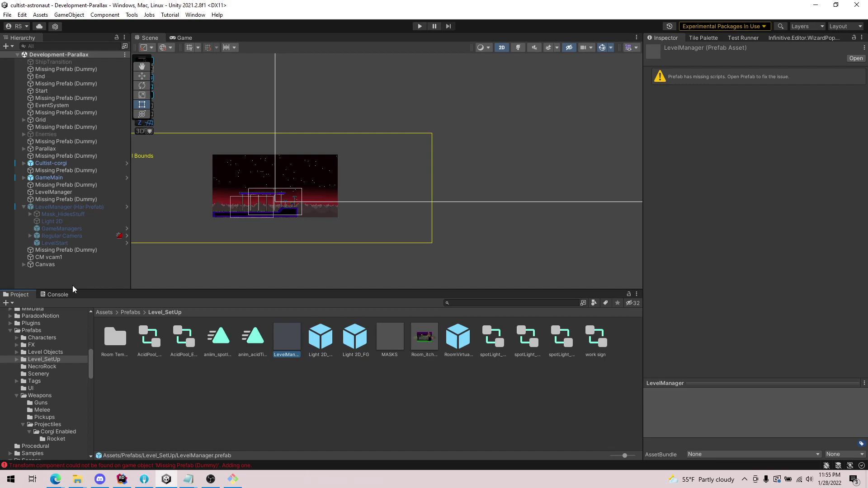
Step: Bring Git Bash forward and highlight the .meta match and the git grep command line
{"action": "left_click", "coordinate": [233, 479]}
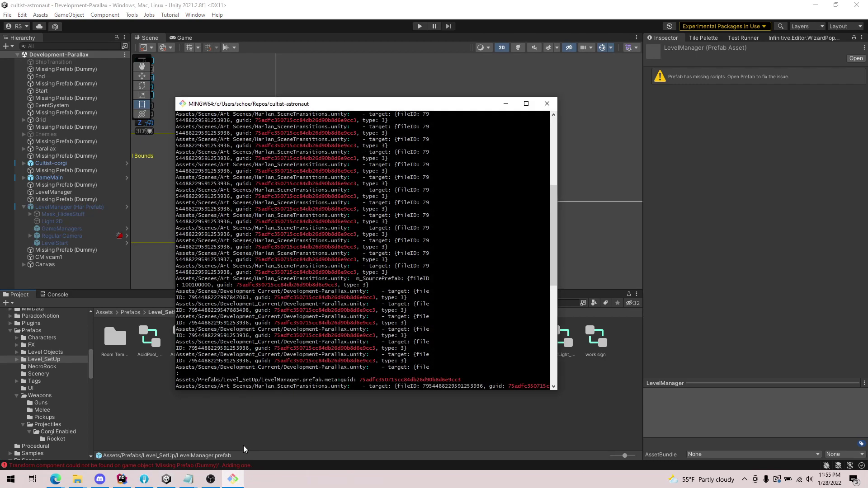
{"action": "scroll", "coordinate": [253, 180], "scroll_direction": "up", "scroll_amount": 10}
{"action": "double_click", "coordinate": [289, 189]}
{"action": "scroll", "coordinate": [295, 185], "scroll_direction": "up", "scroll_amount": 5}
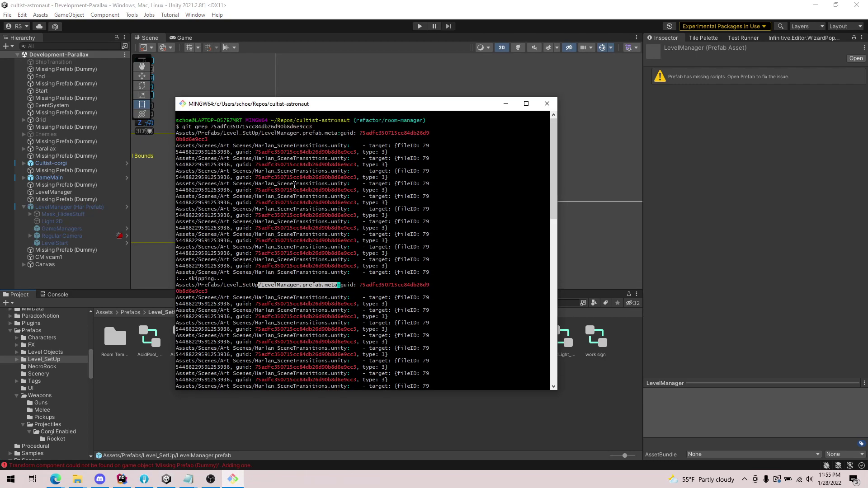
{"action": "left_click_drag", "start_coordinate": [315, 126], "coordinate": [183, 127]}
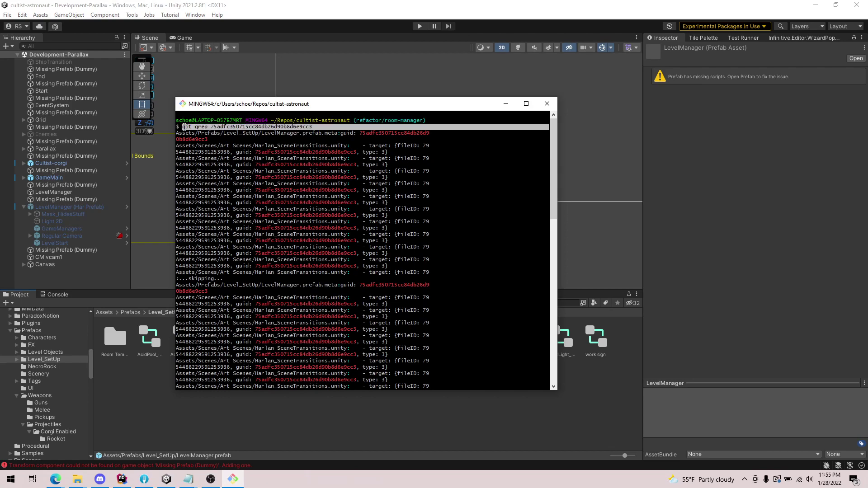